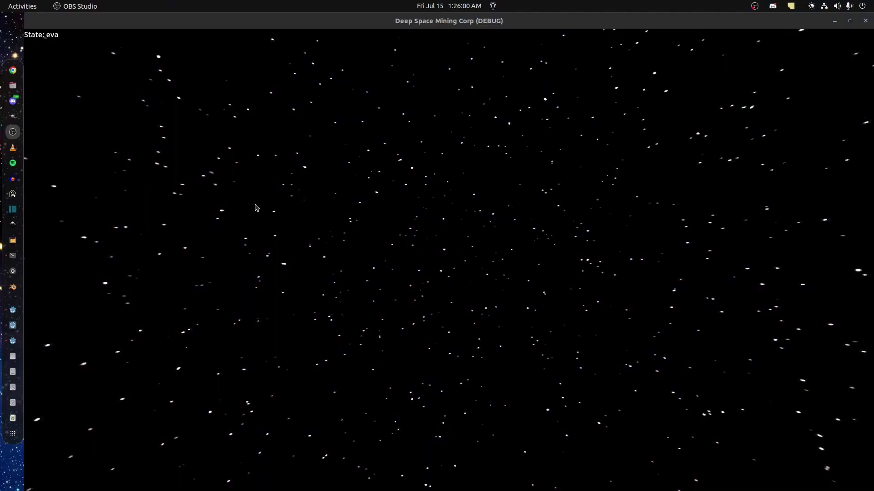
- Focus the running Deep Space Mining Corp debug window, with the player floating in EVA
left_click(237, 232)
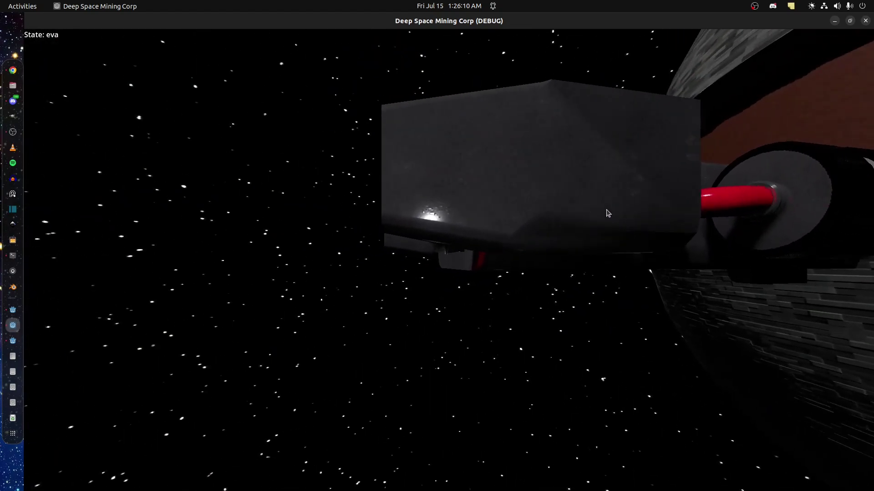
- Board the ship, thrust past Oval Station, then close the game window
key("e")
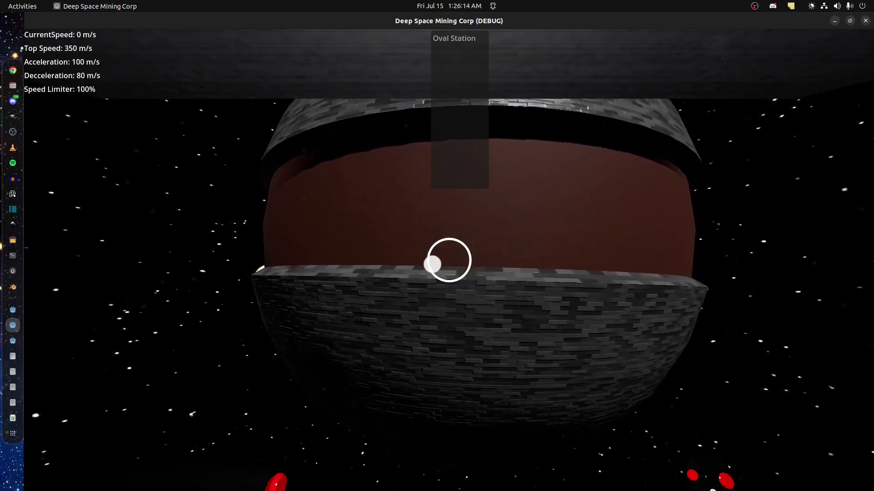
key("w")
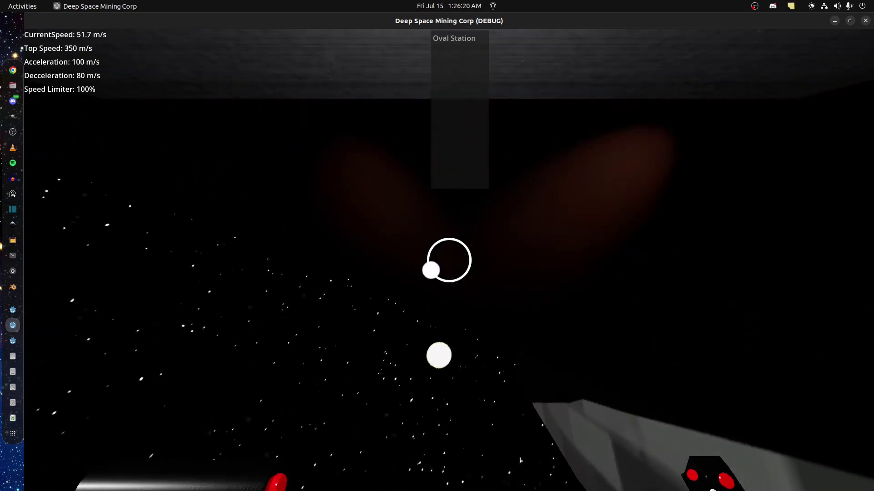
key("w")
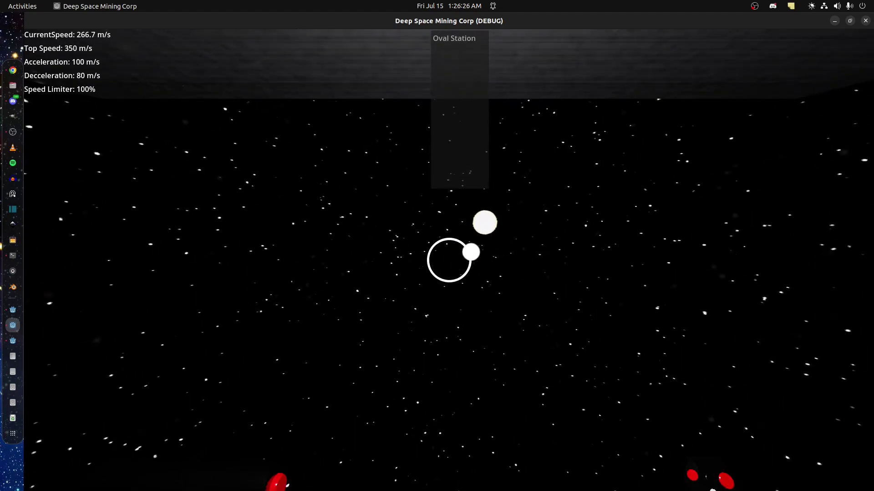
left_click(864, 21)
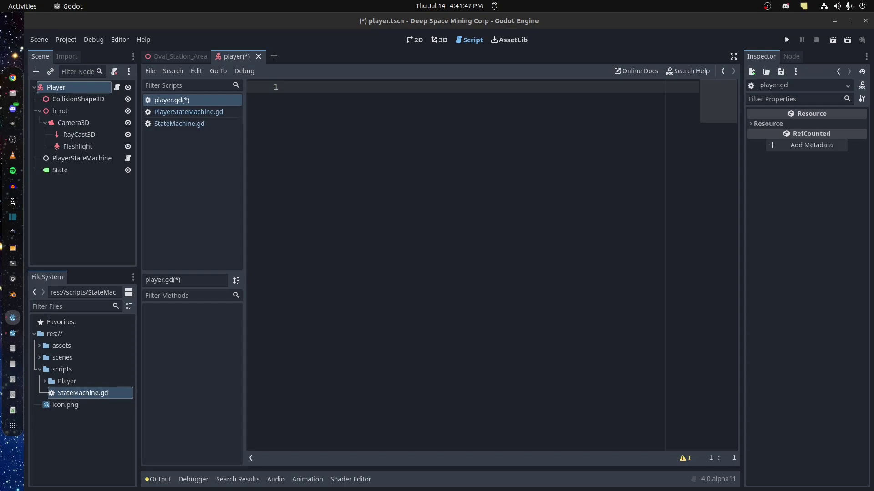
- Place the cursor in the empty player.gd script so it is ready for editing
left_click(487, 158)
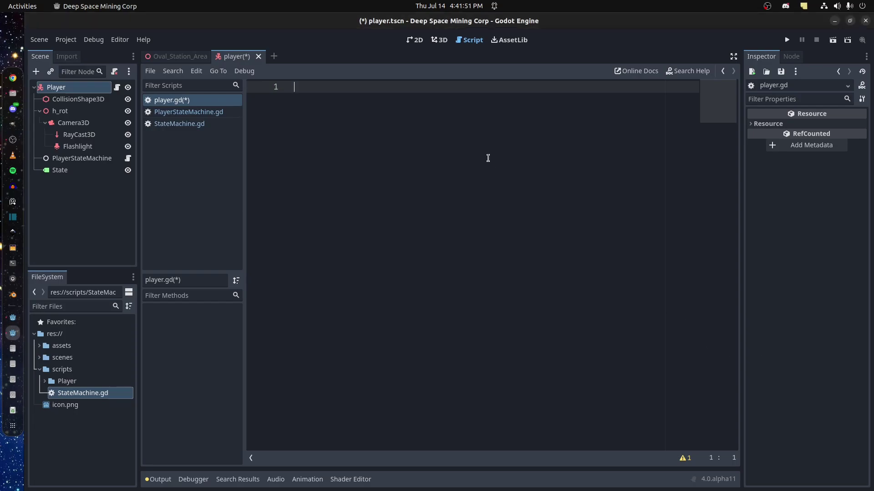
- Paste the old player code into player.gd and scroll to its top
key("ctrl+v")
scroll(396, 263, "up", 10)
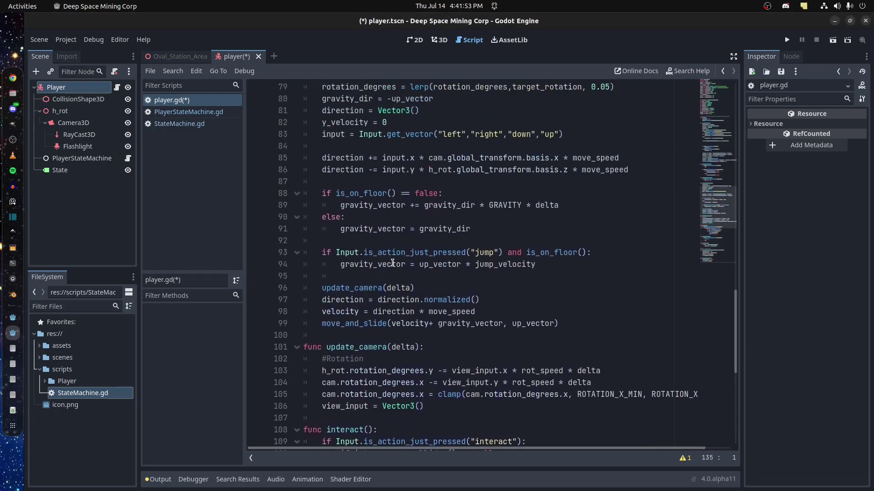
scroll(405, 268, "up", 10)
scroll(419, 275, "up", 10)
scroll(433, 283, "up", 10)
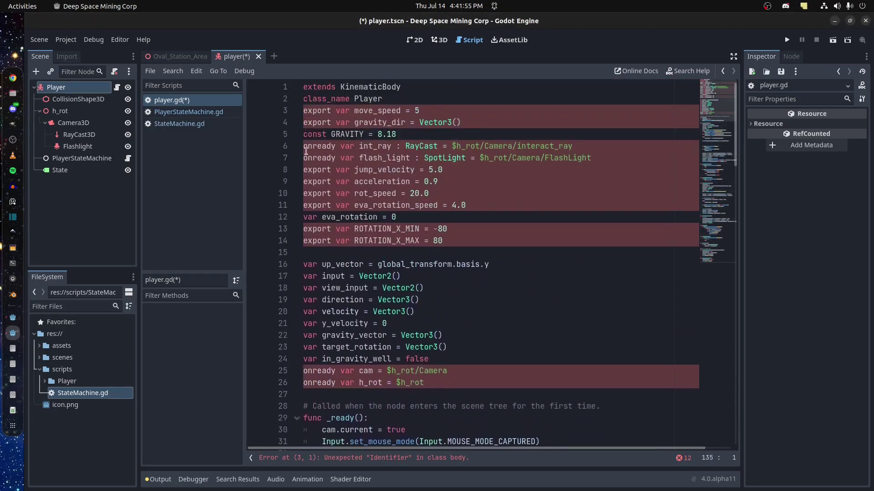
- Prefix the move_speed through eva_rotation_speed export/onready declarations with @
left_click(303, 111)
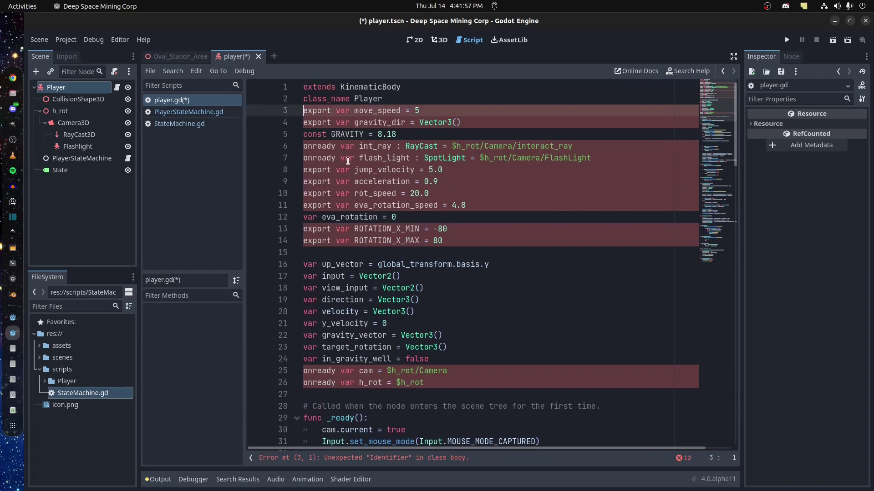
type("@")
left_click(304, 122)
type("@")
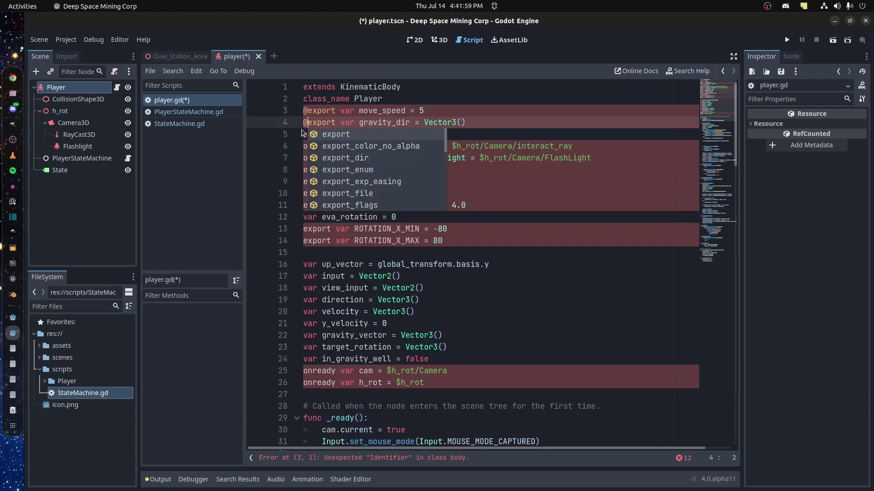
left_click(303, 136)
left_click(304, 146)
type("@")
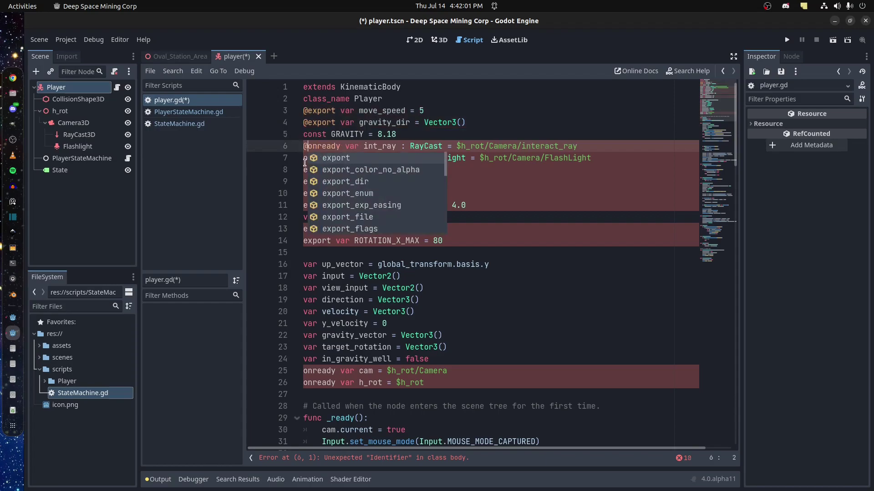
left_click(305, 158)
type("@")
left_click(304, 176)
type("@")
left_click(303, 171)
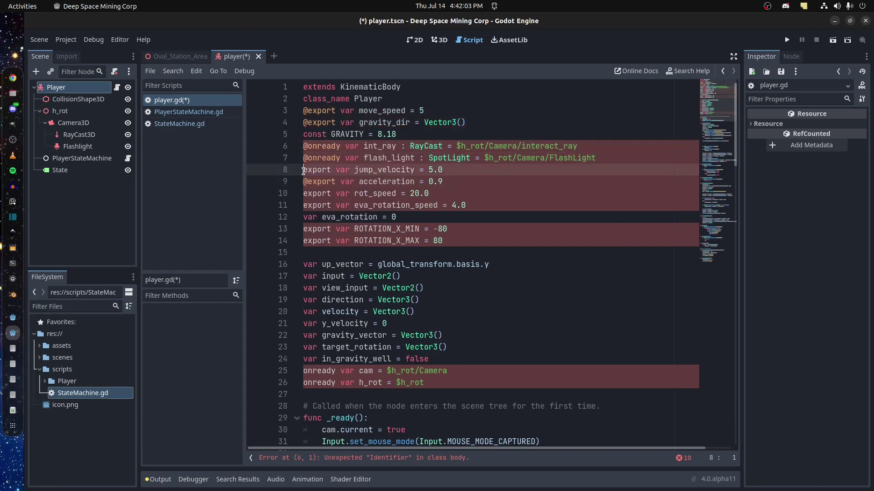
type("@")
left_click(304, 194)
left_click(302, 208)
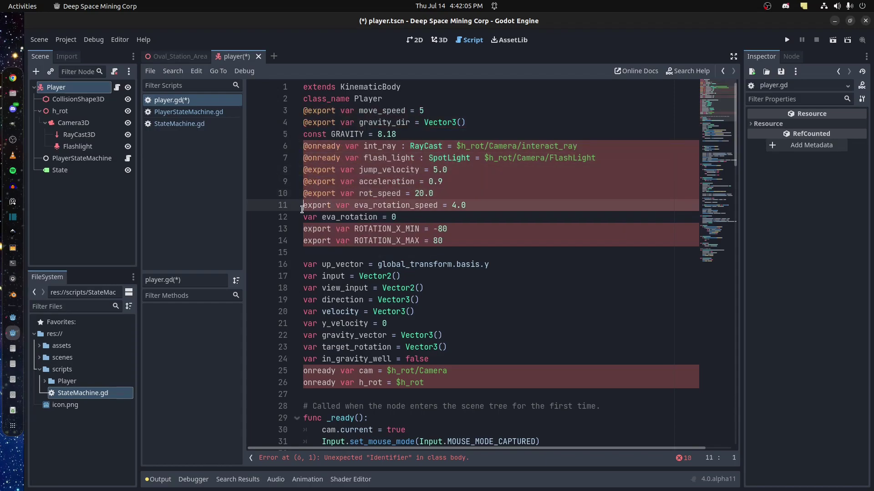
type("@")
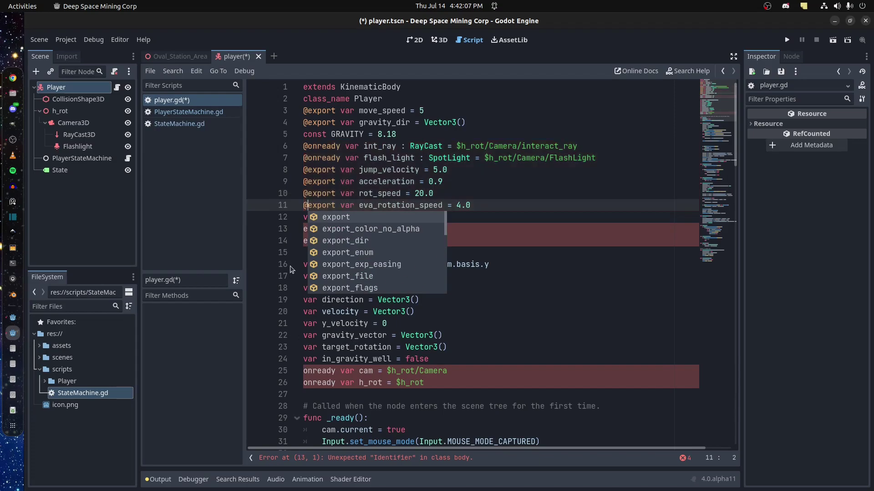
- Annotate the ROTATION_X_MIN, ROTATION_X_MAX, cam and h_rot declarations with @
left_click(291, 267)
left_click(302, 231)
type("@")
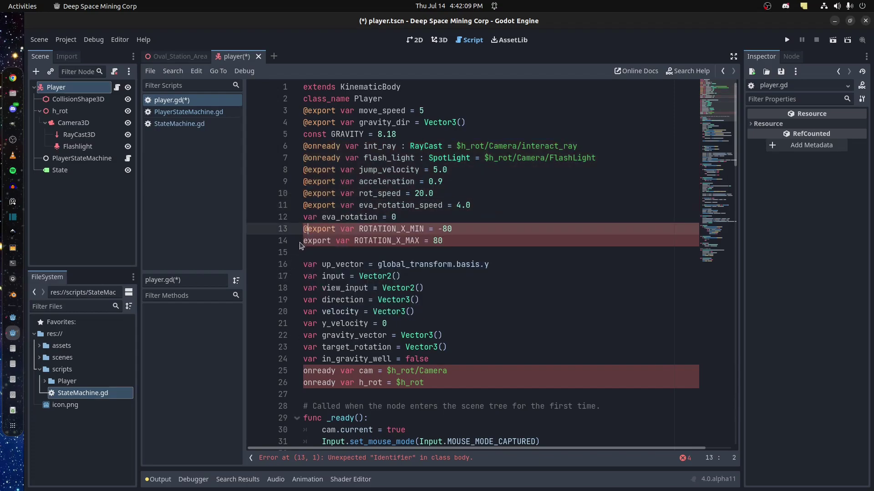
left_click(304, 241)
key("ctrl+space")
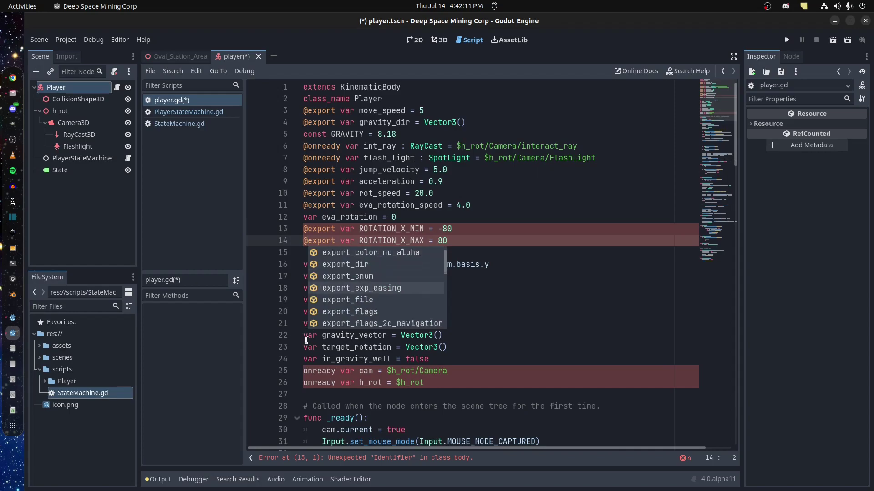
left_click(301, 371)
type("@")
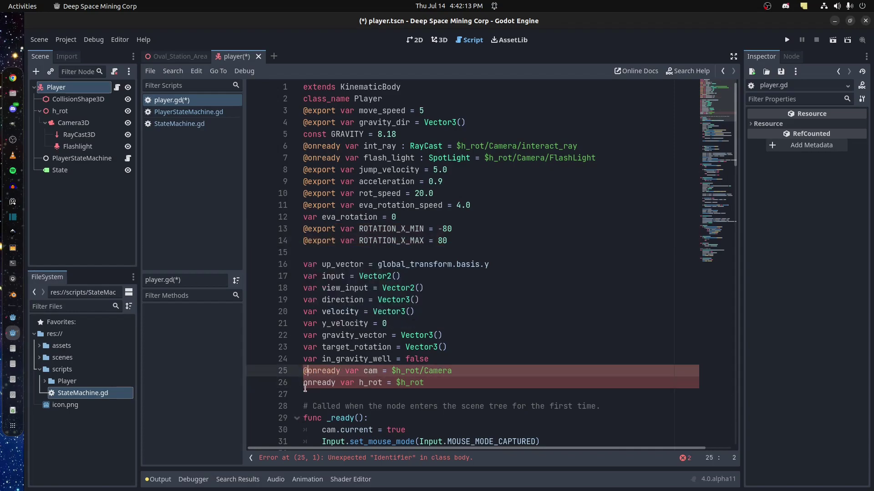
left_click(303, 381)
- Scroll through the converted player.gd to review the changes
scroll(506, 387, "down", 4)
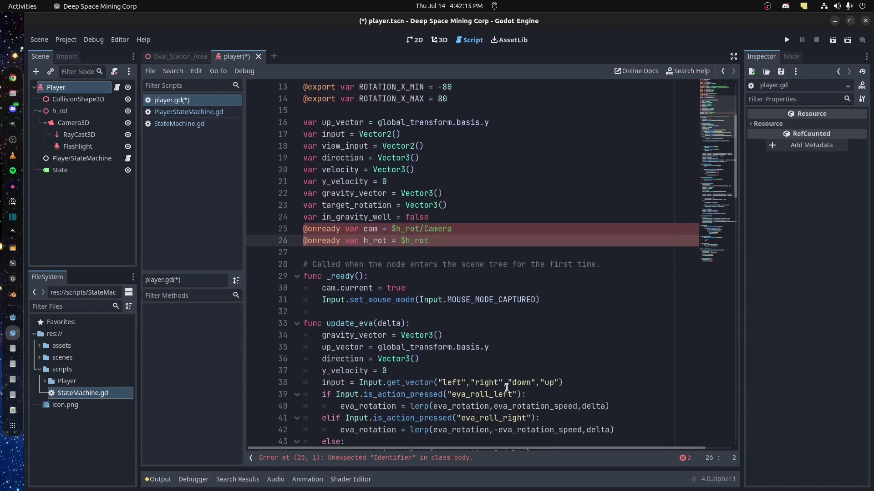
scroll(490, 379, "down", 5)
scroll(455, 323, "down", 9)
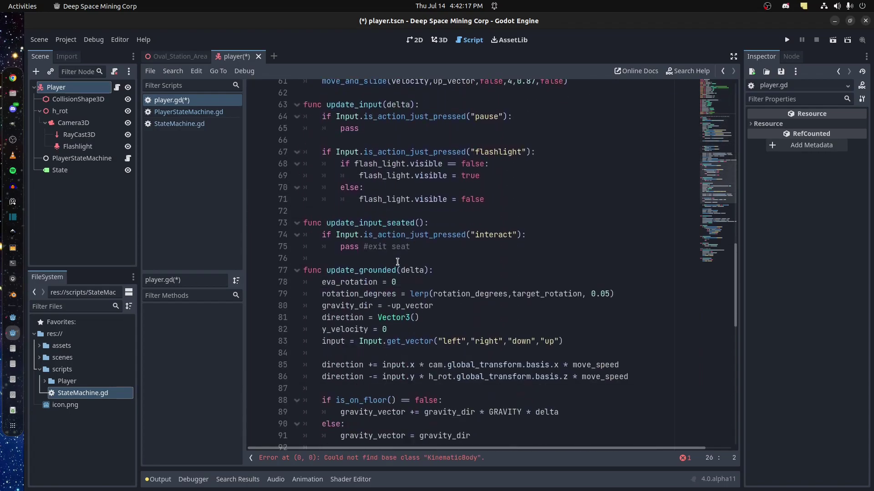
scroll(410, 261, "down", 11)
scroll(410, 260, "down", 6)
scroll(415, 266, "up", 6)
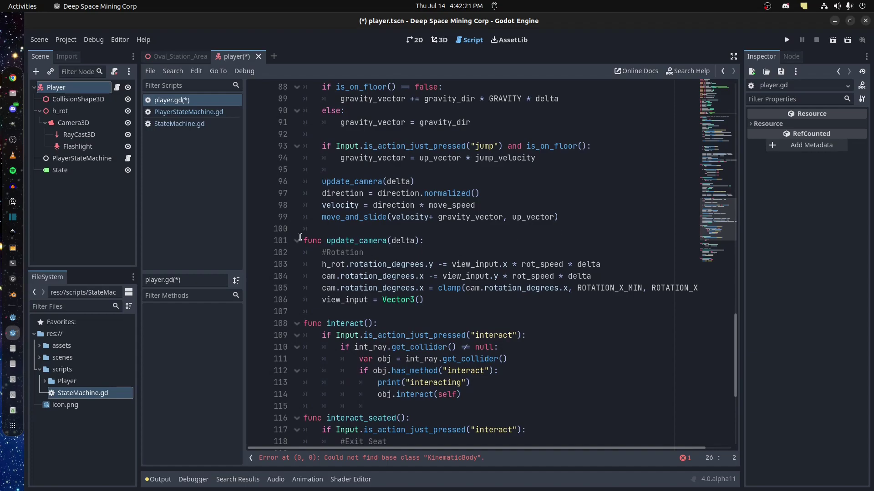
scroll(540, 203, "up", 5)
scroll(541, 218, "up", 1)
scroll(531, 217, "down", 2)
scroll(531, 217, "down", 10)
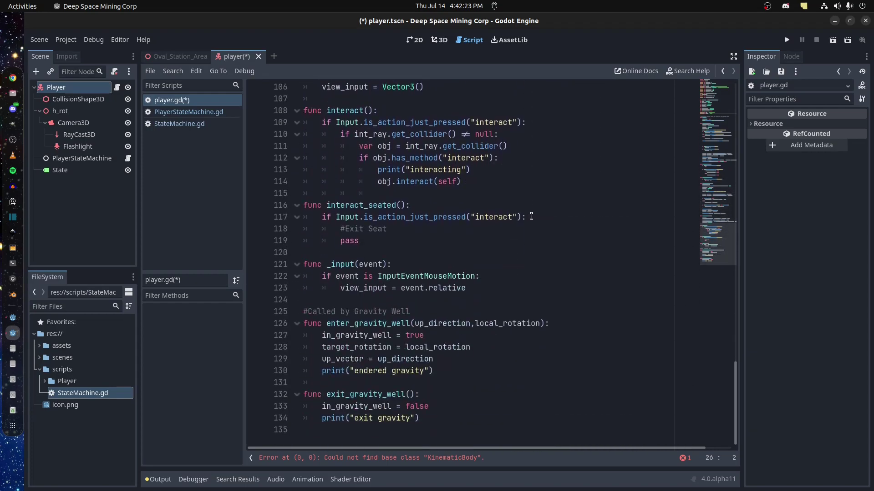
- Switch to Oval_Station_Area and set Oval Station's material to Use External
left_click(170, 55)
left_click(65, 91)
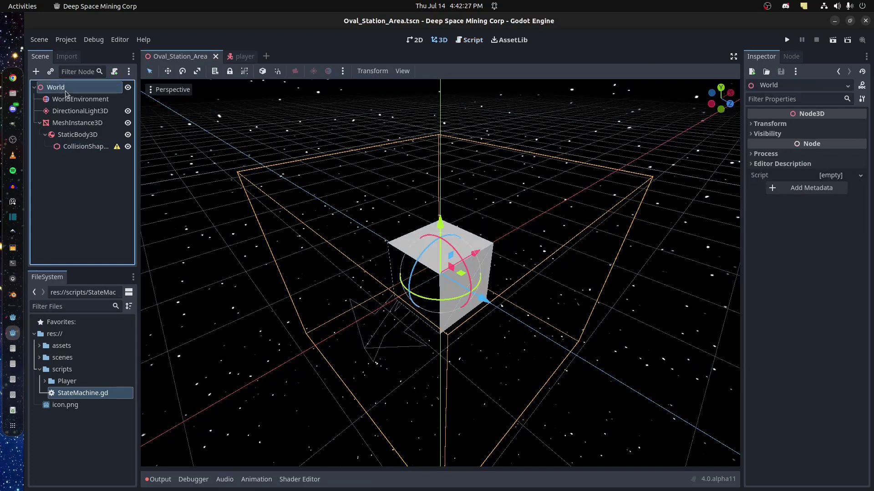
left_click(51, 72)
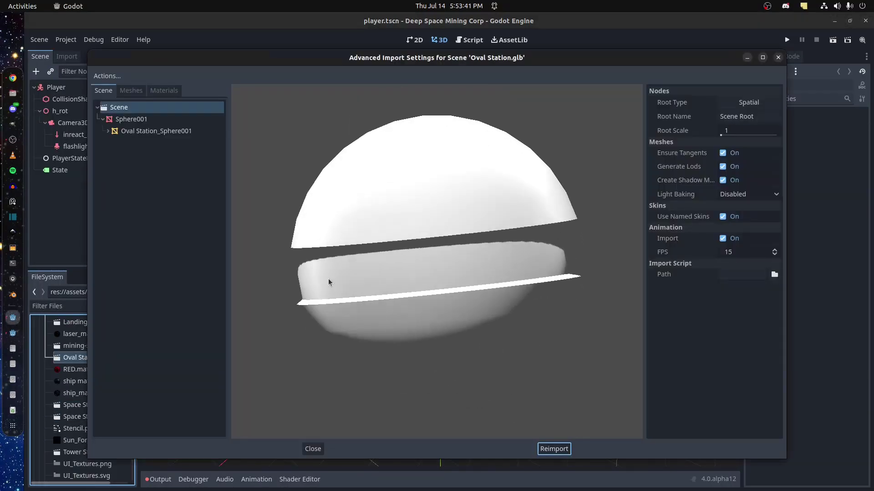
left_click(131, 119)
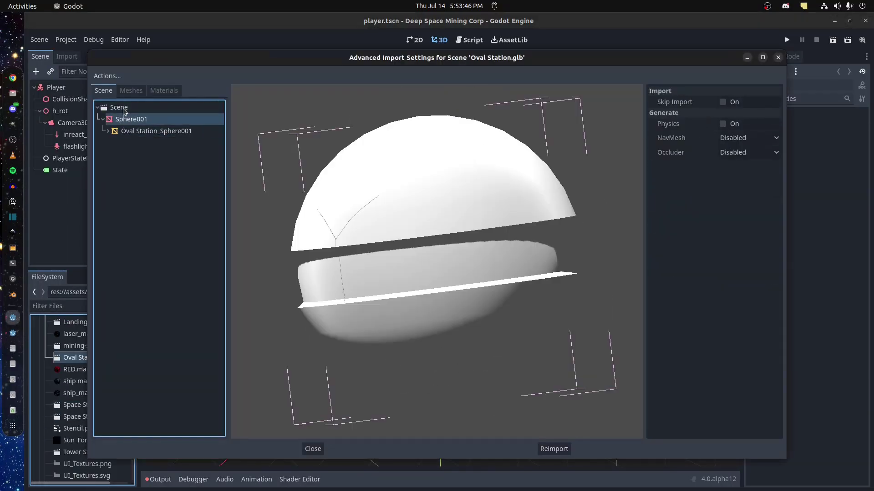
left_click(108, 130)
left_click(158, 142)
left_click(723, 102)
left_click(774, 116)
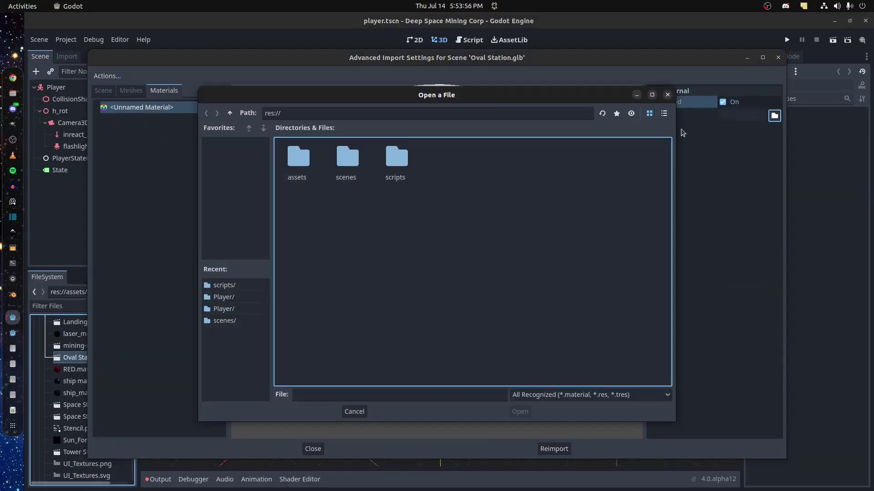
left_click(353, 411)
- Enable Physics on Sphere001 with a Trimesh shape type and reimport Oval Station.glb
left_click(111, 121)
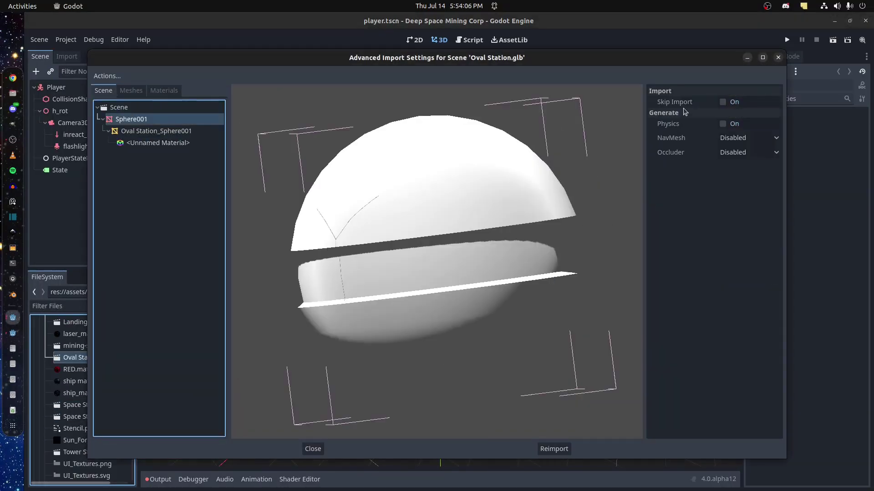
left_click(723, 124)
left_click(748, 189)
left_click(742, 227)
left_click(748, 190)
left_click(758, 204)
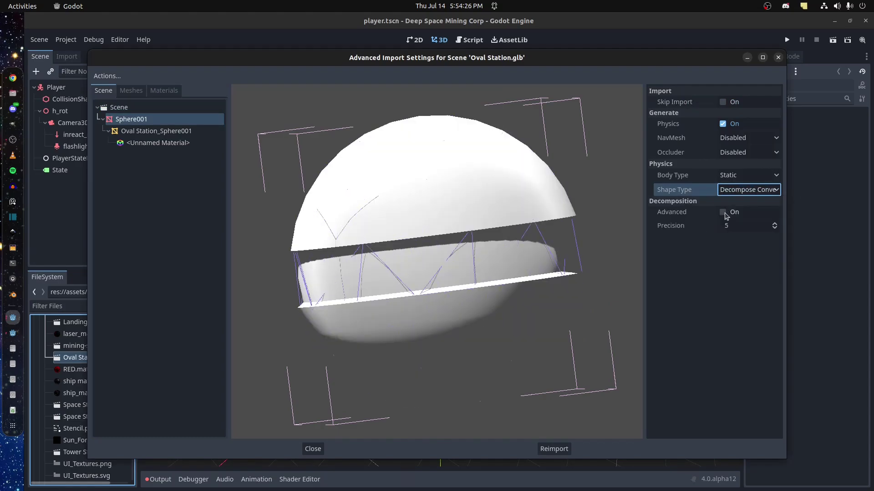
left_click(749, 190)
left_click(725, 231)
left_click(553, 449)
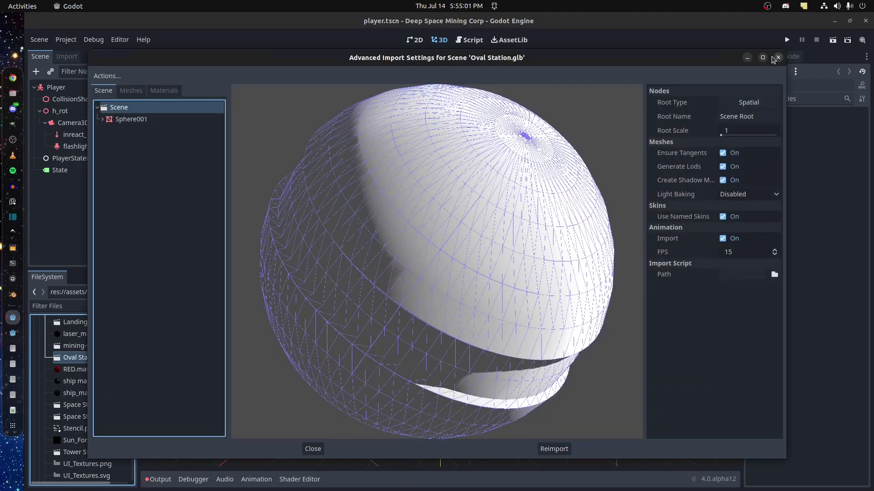
- Create an inherited scene from Oval Station.glb and give Sphere001 a static body
left_click(772, 58)
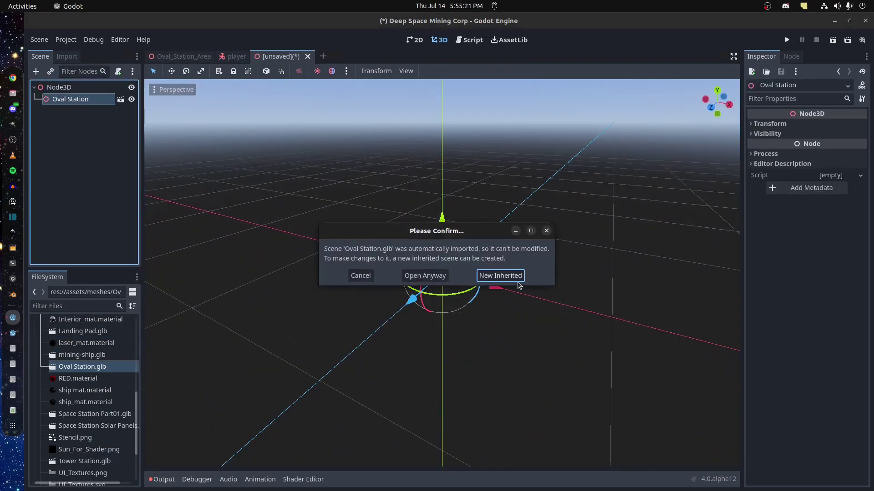
left_click(510, 276)
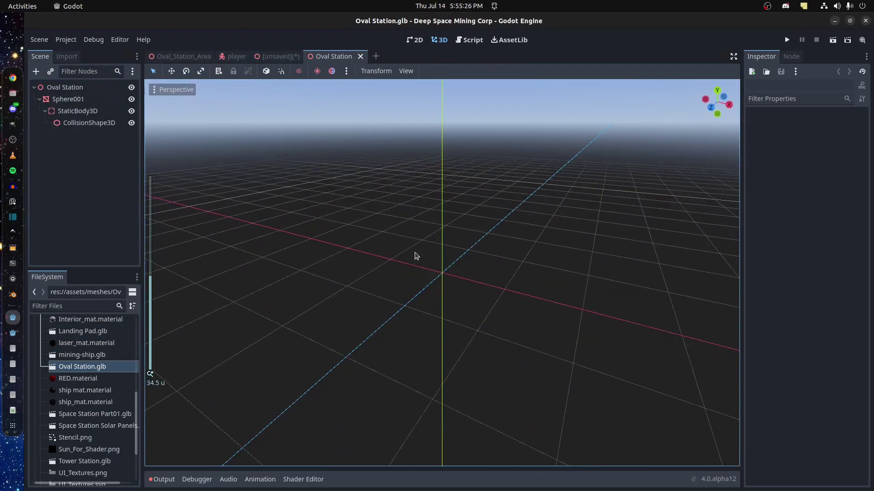
left_click(68, 98)
key("f")
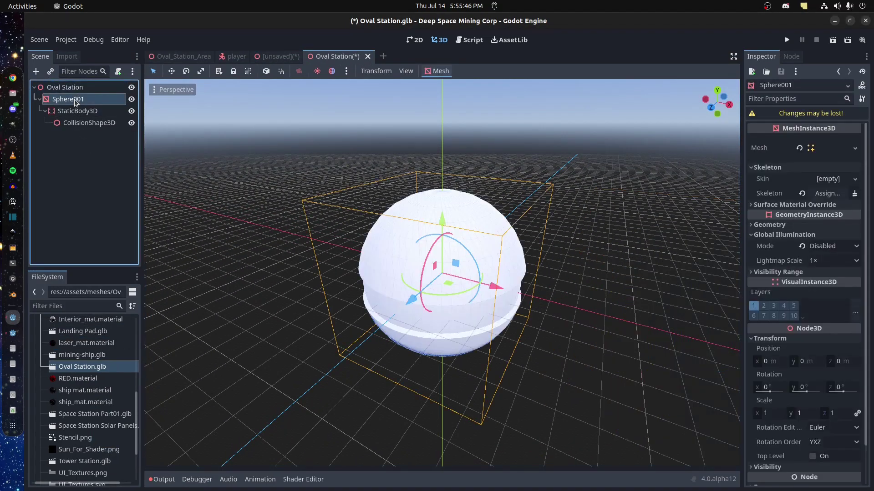
left_click(437, 71)
left_click(455, 83)
right_click(78, 111)
left_click(73, 101)
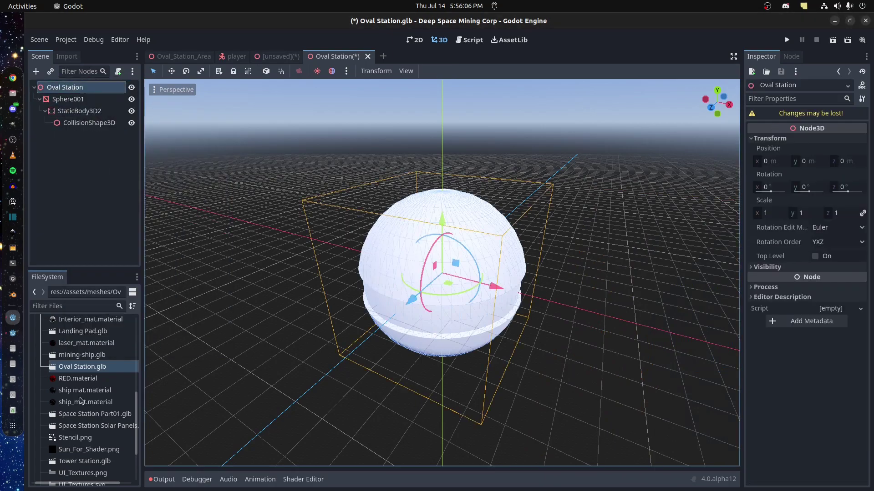
- Assign the station albedo texture to Sphere001's surface material
scroll(48, 369, "up", 5)
left_click(45, 405)
scroll(68, 387, "down", 3)
left_click(68, 98)
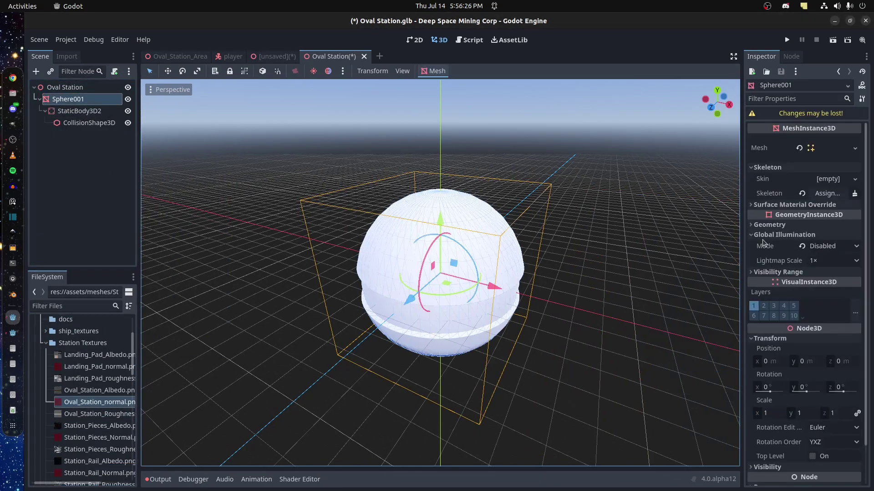
left_click(769, 332)
left_click(851, 357)
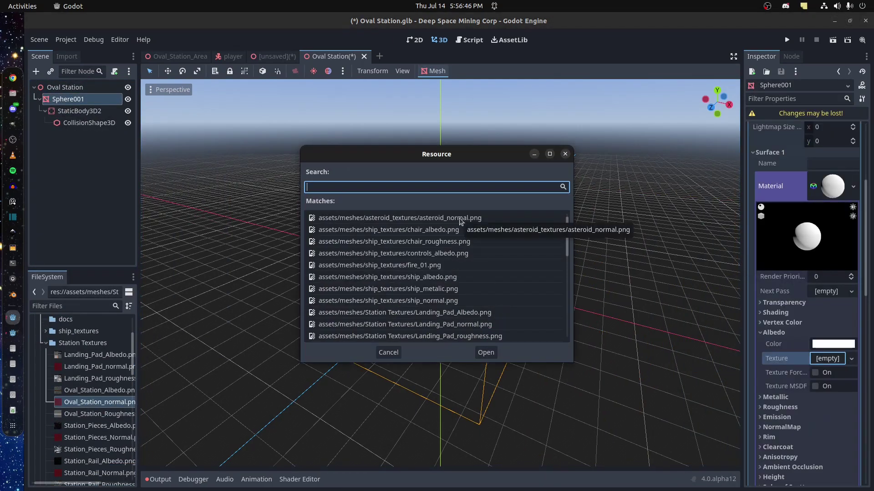
double_click(439, 219)
scroll(759, 346, "down", 5)
left_click(779, 288)
left_click(852, 314)
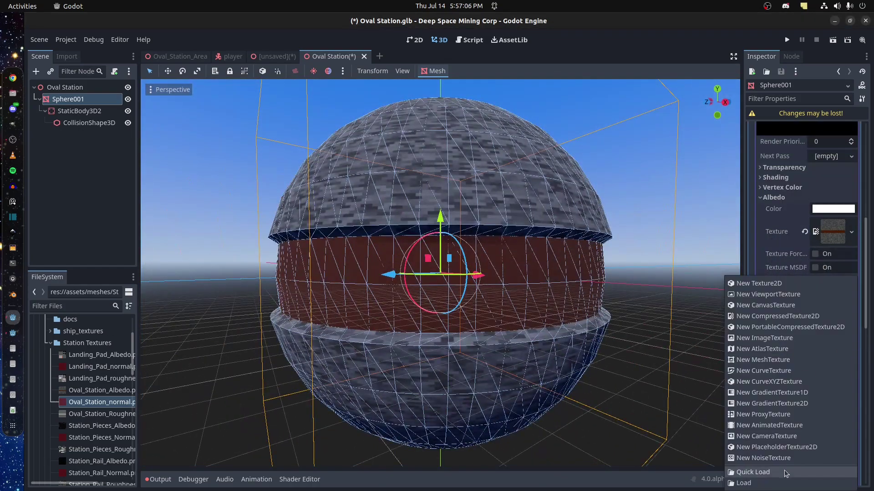
left_click(723, 472)
key("Escape")
- Save the scene as OvalStation.tscn in a new Stations folder and discard the leftover scene
left_click(64, 87)
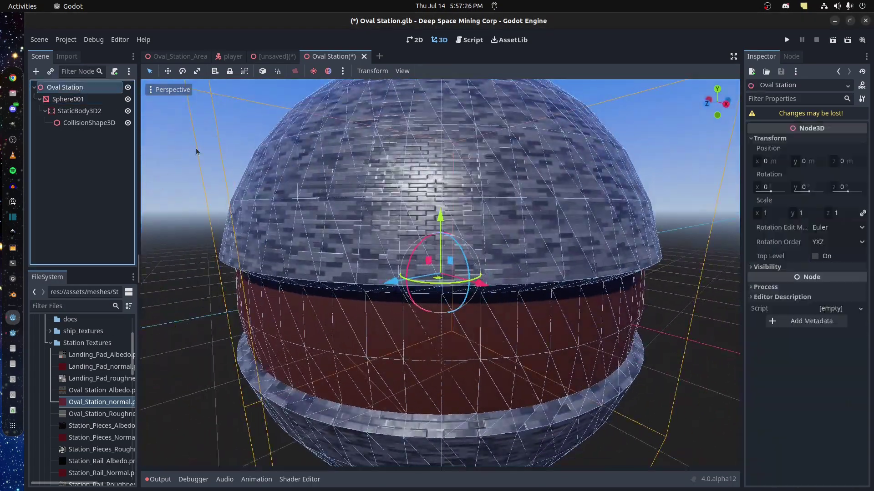
key("ctrl+s")
left_click(437, 272)
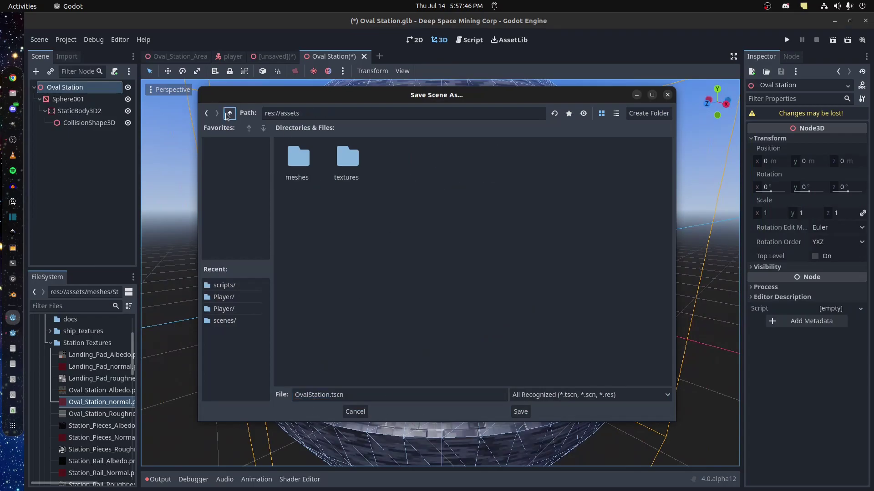
left_click(225, 321)
left_click(648, 113)
key("Return")
key("Return")
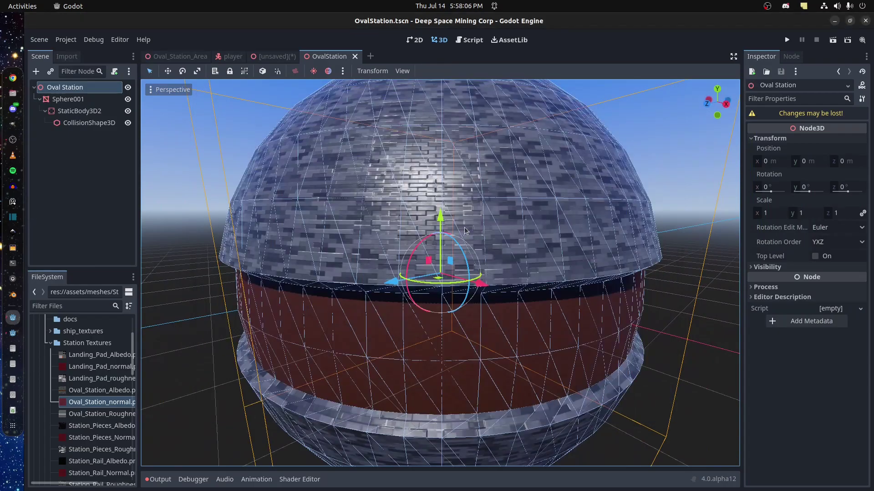
key("ctrl+w")
left_click(390, 270)
- Instance OvalStation in Oval_Station_Area and delete the old station MeshInstance3D
key("ctrl+shift+a")
type("ov")
double_click(424, 241)
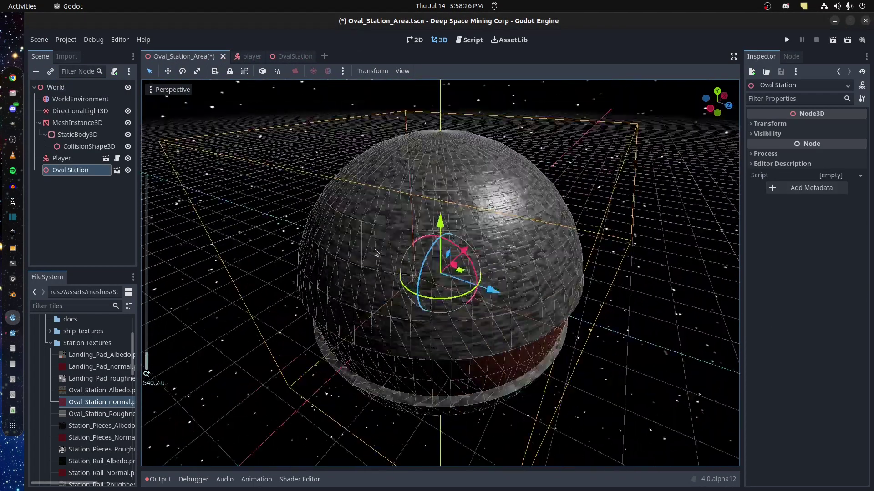
left_click(61, 157)
left_click(63, 122)
key("Delete")
- Save the WorldEnvironment branch as WorldEnvironment.tscn and test-run the project
left_click(80, 99)
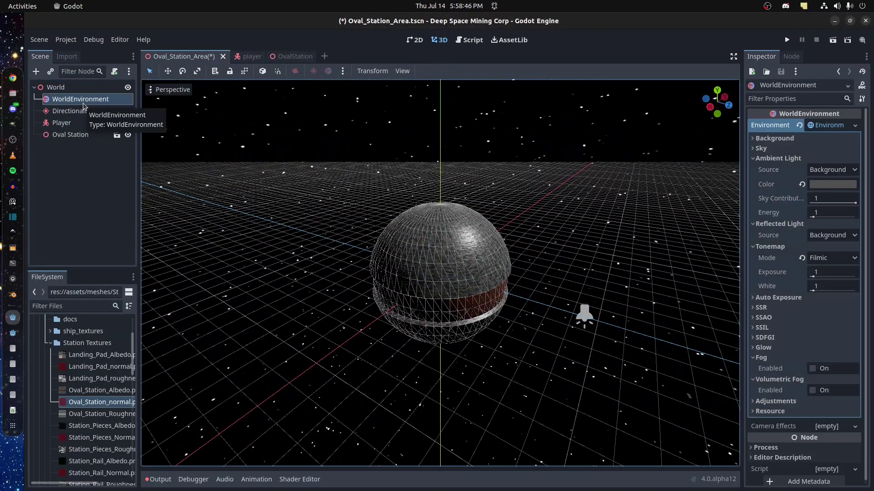
right_click(84, 101)
left_click(117, 296)
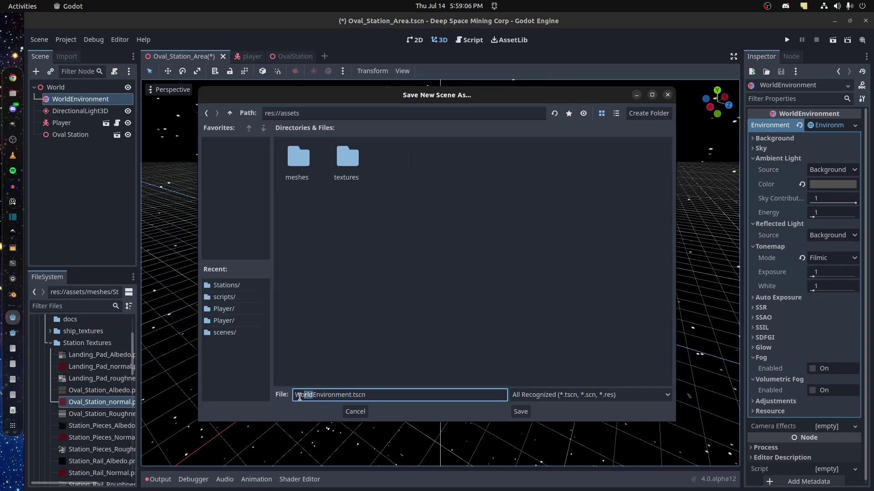
left_click(520, 412)
key("F5")
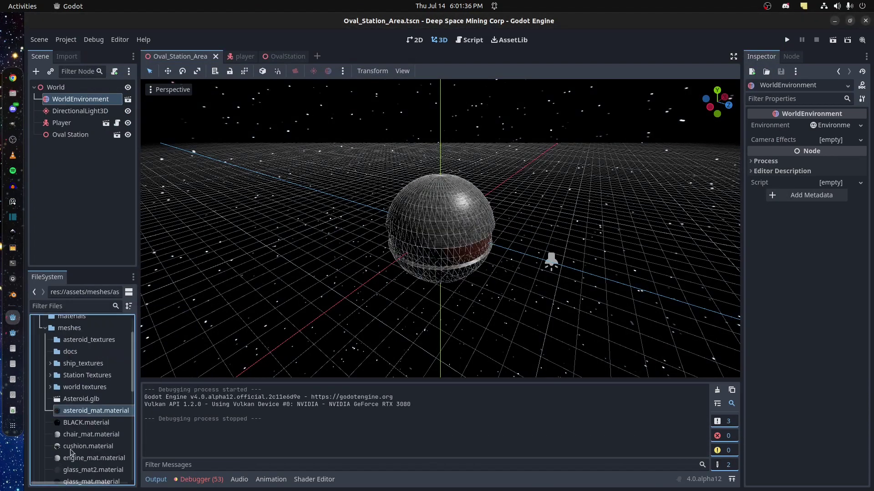
scroll(79, 471, "down", 5)
scroll(80, 471, "down", 3)
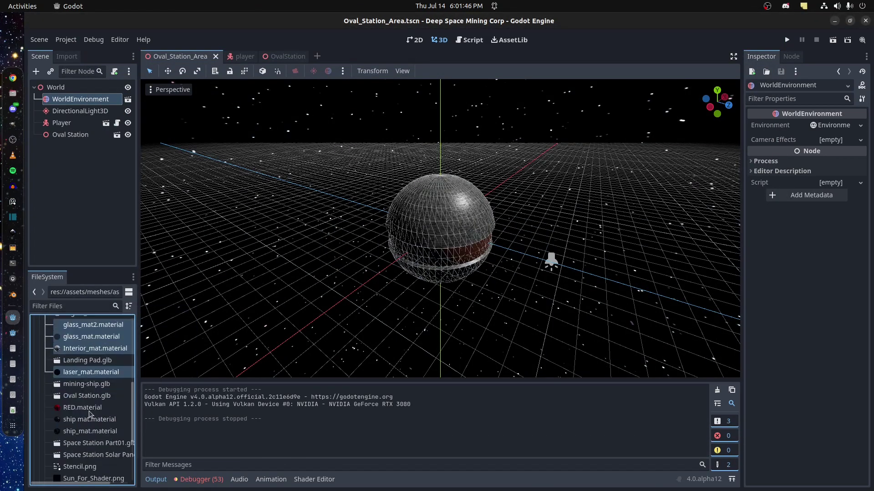
scroll(80, 471, "down", 3)
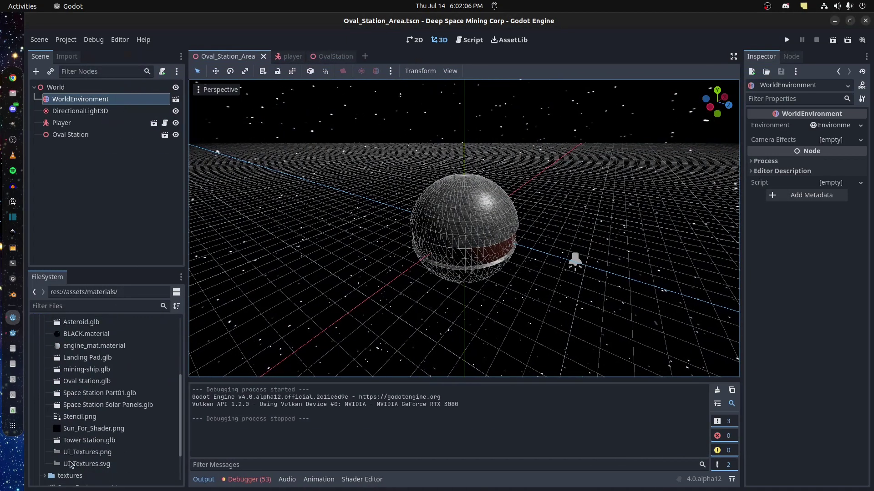
scroll(78, 435, "up", 2)
scroll(69, 411, "up", 3)
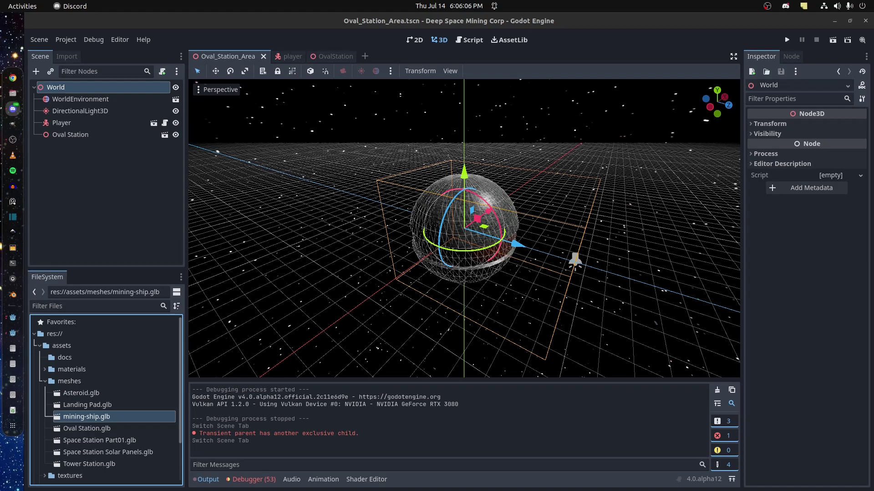
- Reopen mining-ship.glb's Advanced Import Settings and start changing its Root Type
left_click(432, 247)
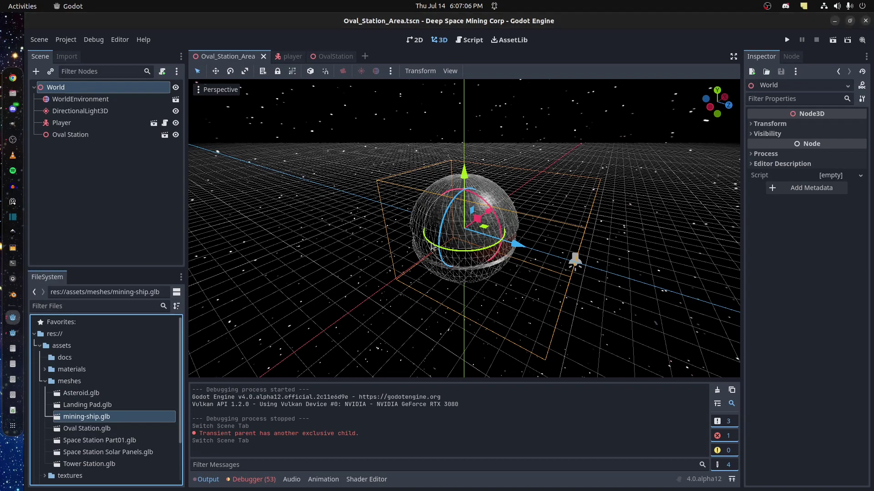
left_click(13, 318)
left_click(87, 392)
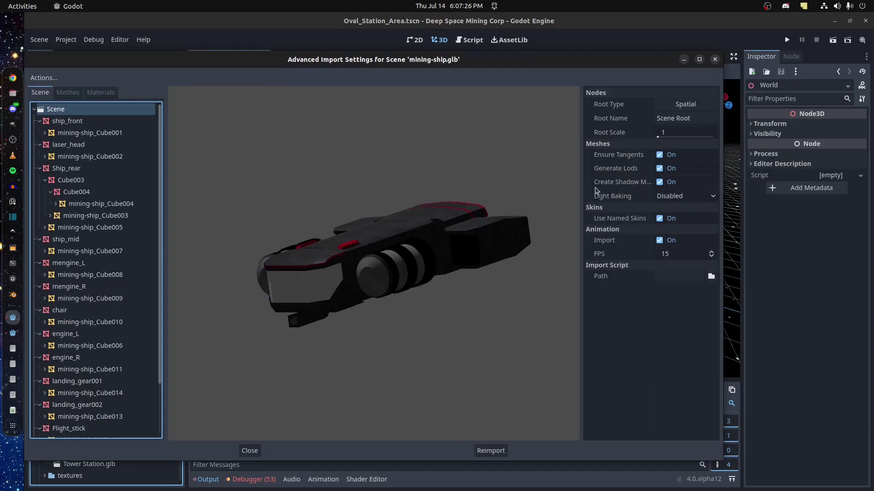
left_click(685, 104)
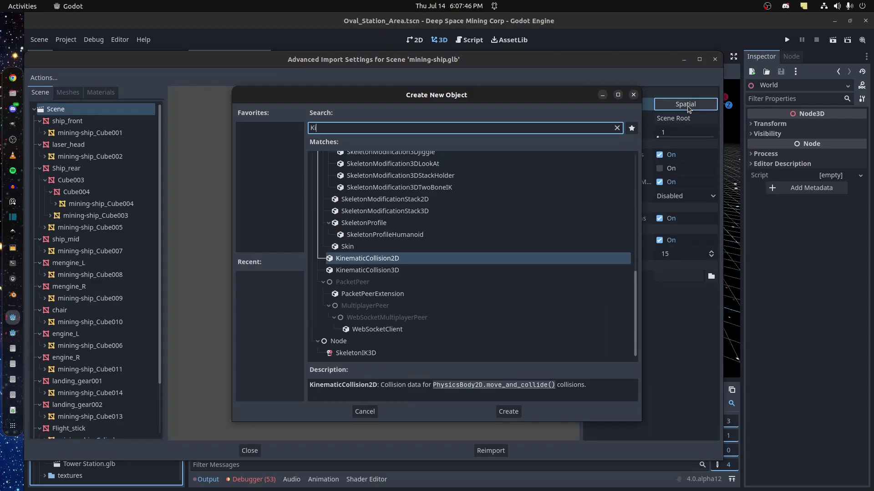